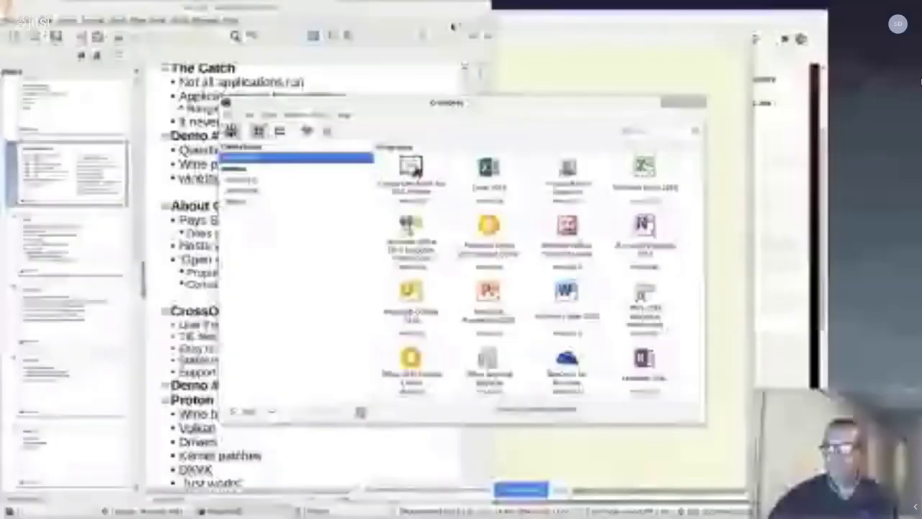
# Step: Minimize the presentation, terminal and browser windows and reposition the CrossOver window on the cleared desktop
pyautogui.click(462, 8)
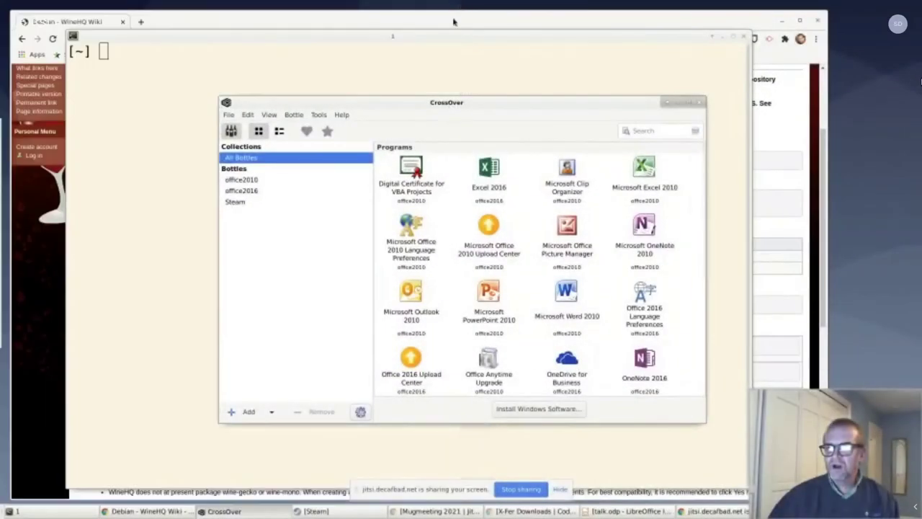
pyautogui.click(722, 36)
pyautogui.click(782, 22)
pyautogui.moveTo(518, 96); pyautogui.dragTo(459, 89)
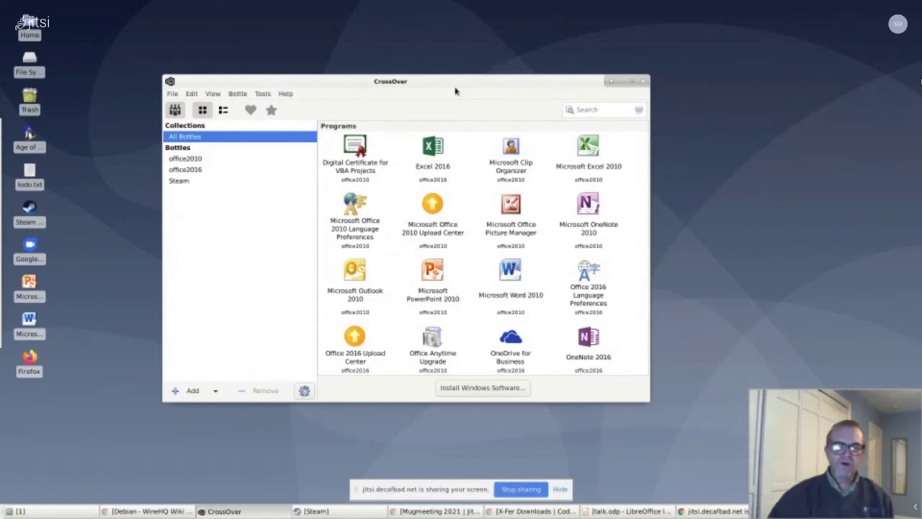
pyautogui.click(31, 325)
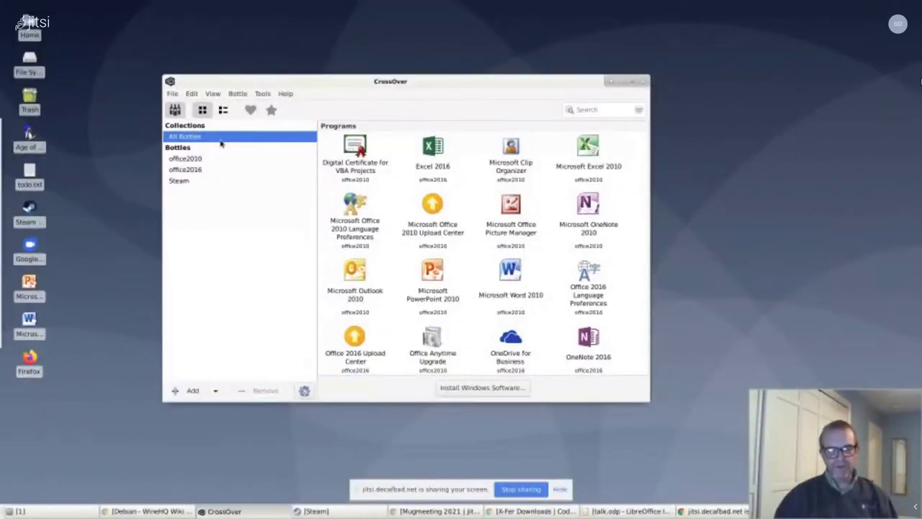
# Step: Start installing Windows software, search the installable applications for "notepad" and choose Notepad++
pyautogui.click(483, 388)
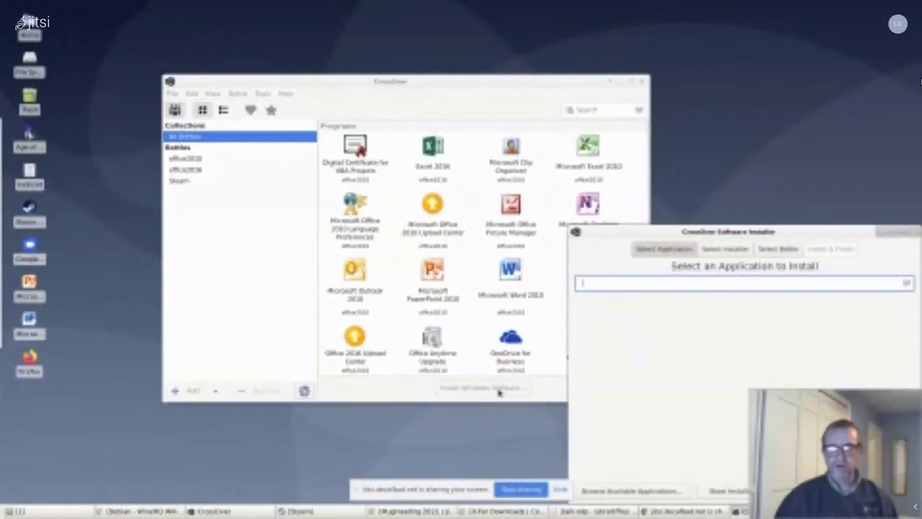
pyautogui.moveTo(706, 231); pyautogui.dragTo(406, 110)
pyautogui.click(444, 162)
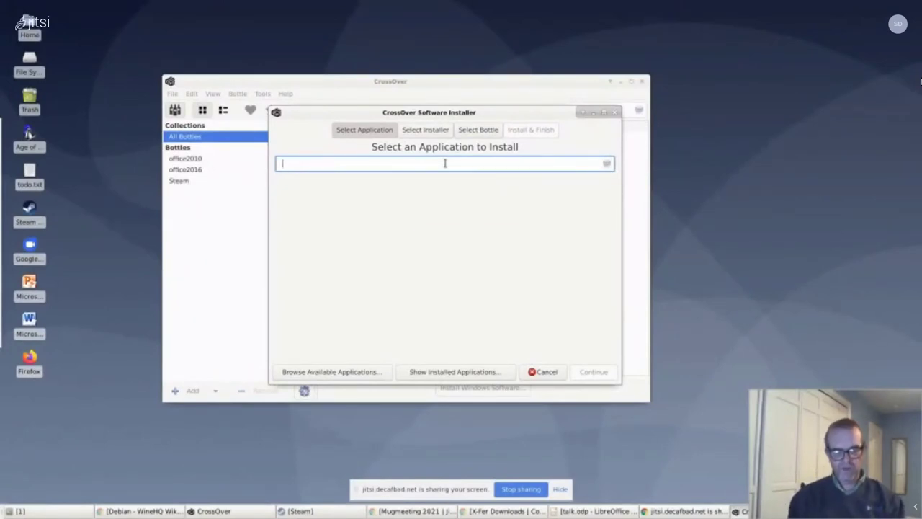
pyautogui.write('notepad')
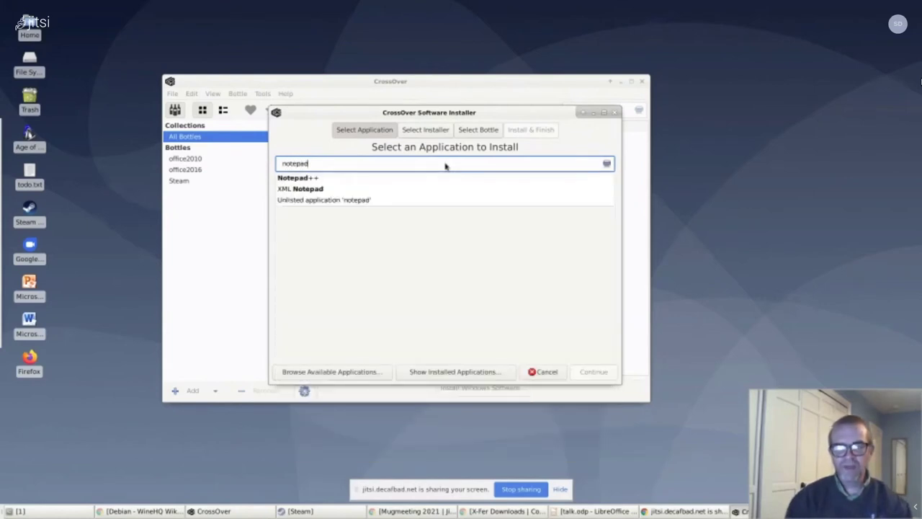
pyautogui.click(353, 176)
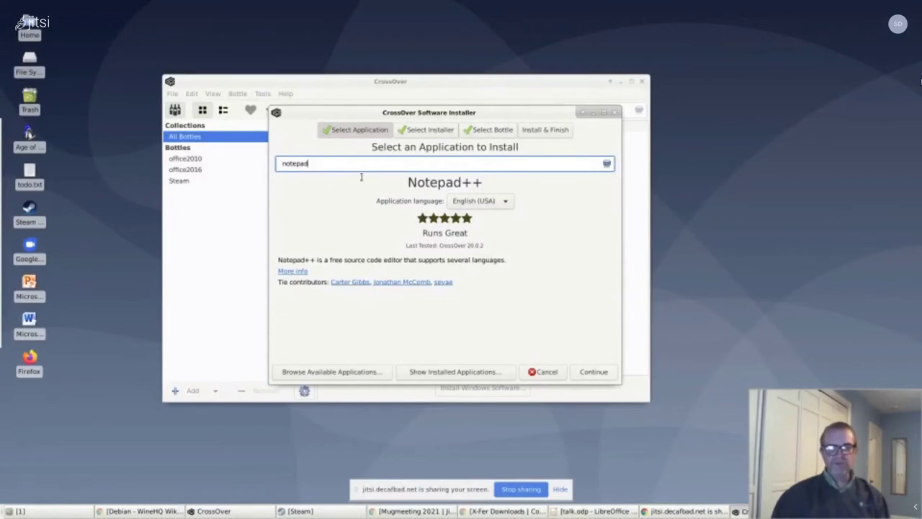
# Step: Review the installer source and bottle choices, and install Notepad++ into a new Windows 7 bottle named Notepad++
pyautogui.click(427, 130)
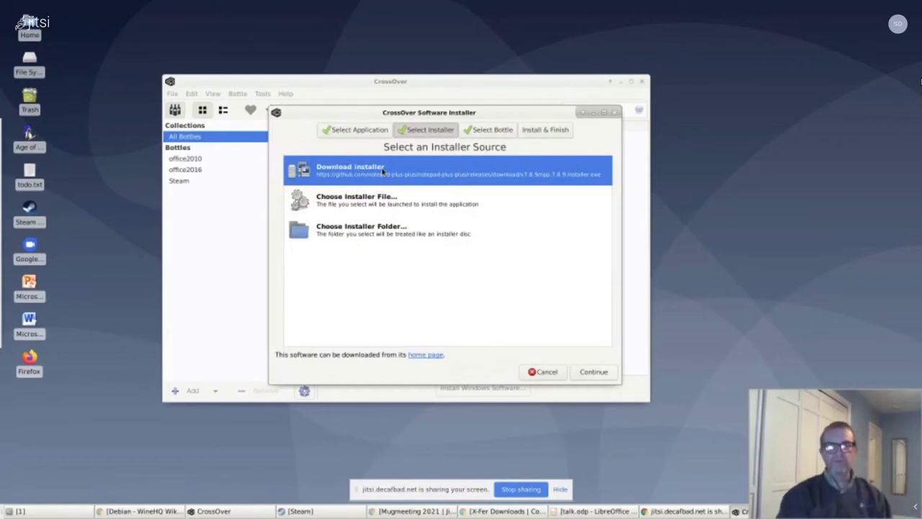
pyautogui.click(478, 133)
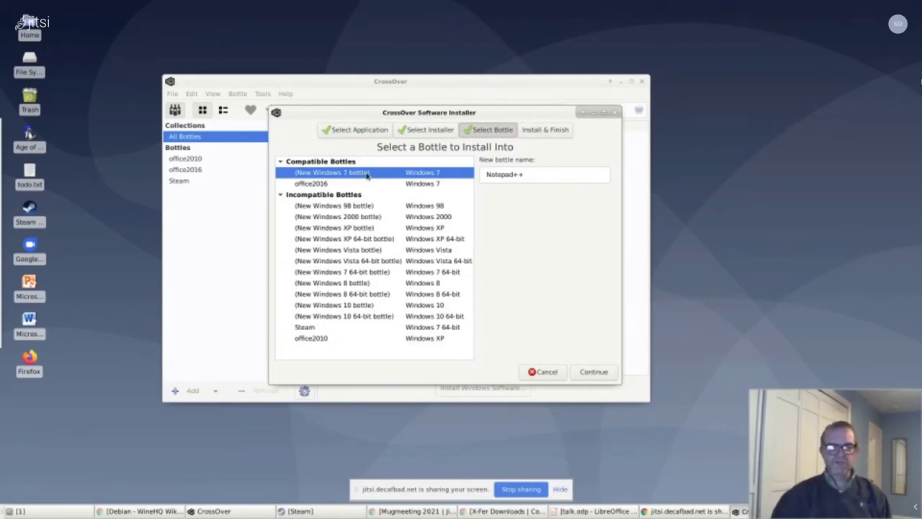
pyautogui.click(555, 133)
pyautogui.moveTo(401, 198)
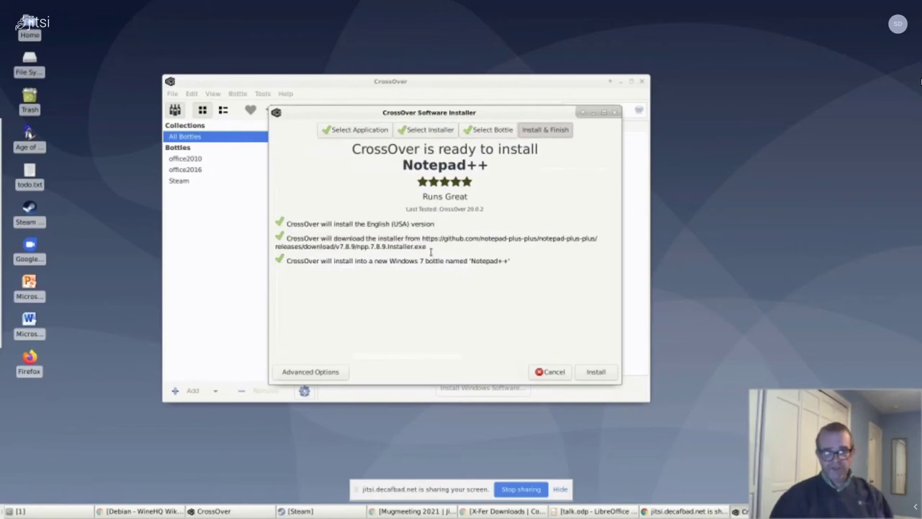
pyautogui.click(598, 372)
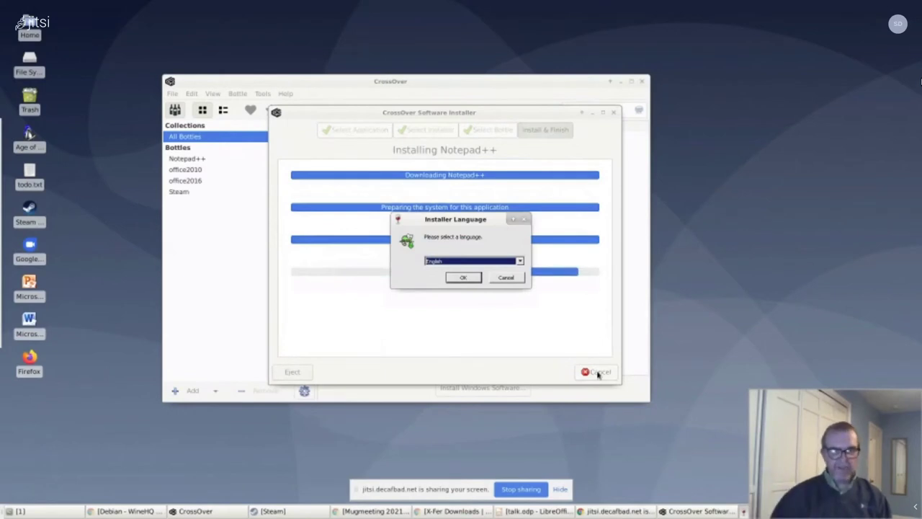
# Step: Complete the Notepad++ v7.8.9 setup in English with the default folder and components, launching Notepad++ at the end
pyautogui.click(466, 279)
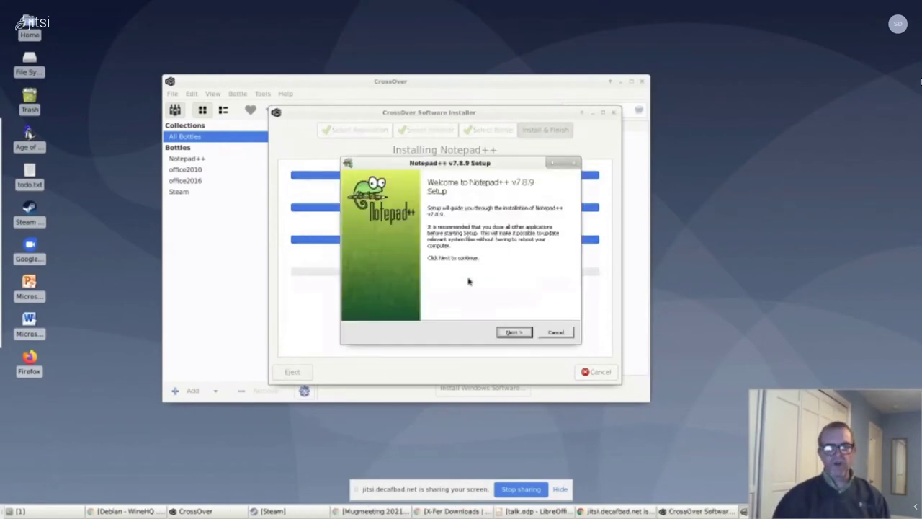
pyautogui.click(508, 332)
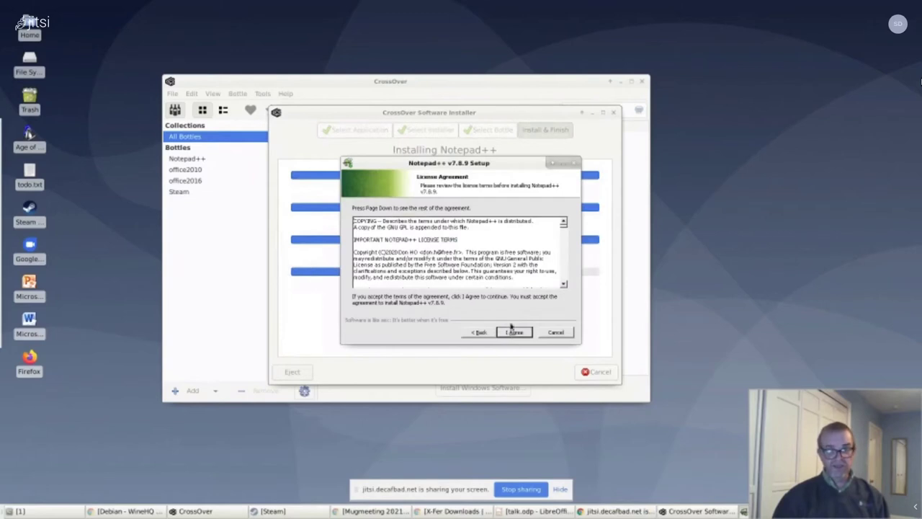
pyautogui.click(524, 333)
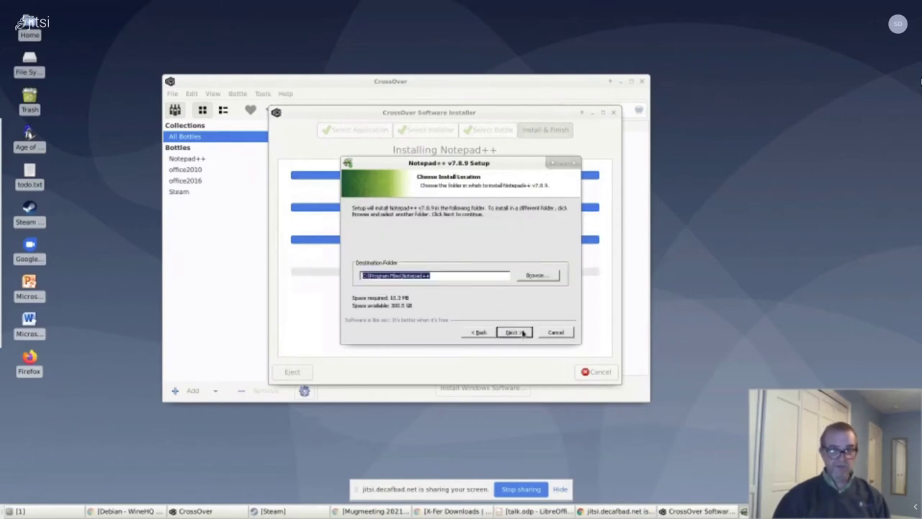
pyautogui.click(521, 334)
pyautogui.click(521, 334)
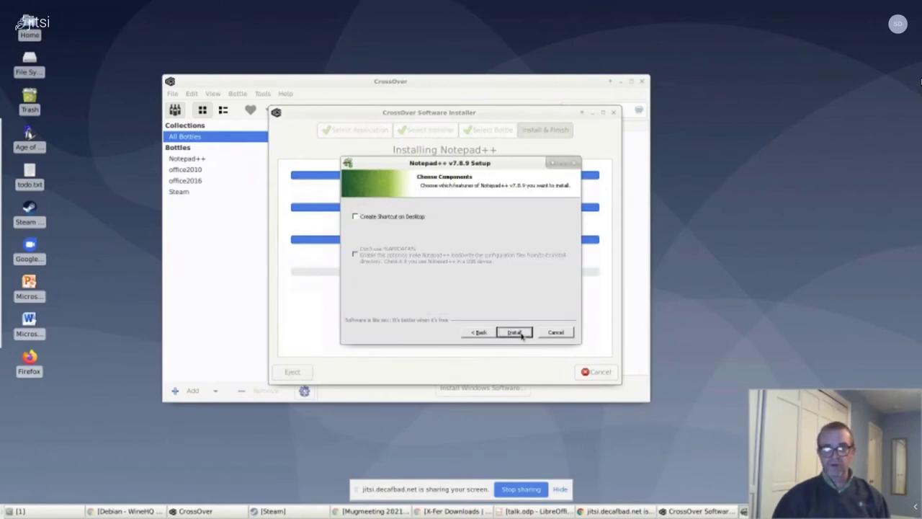
pyautogui.click(514, 332)
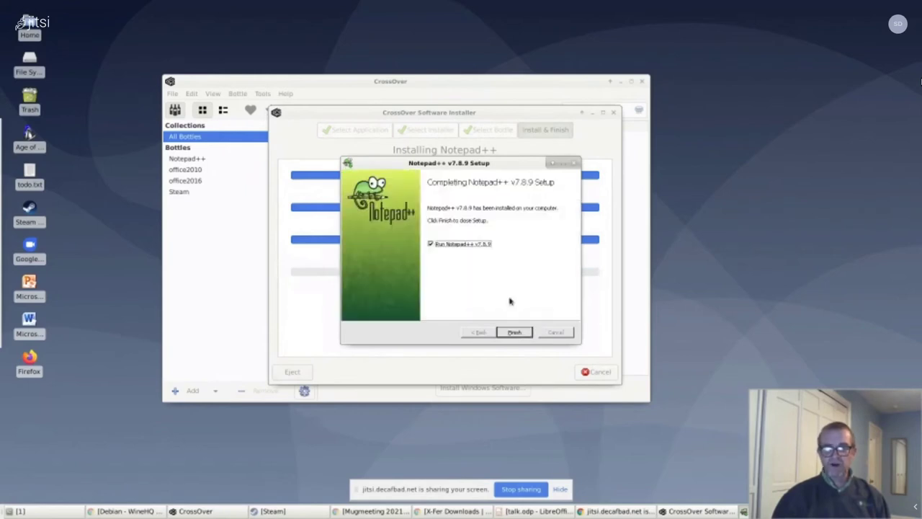
pyautogui.click(514, 332)
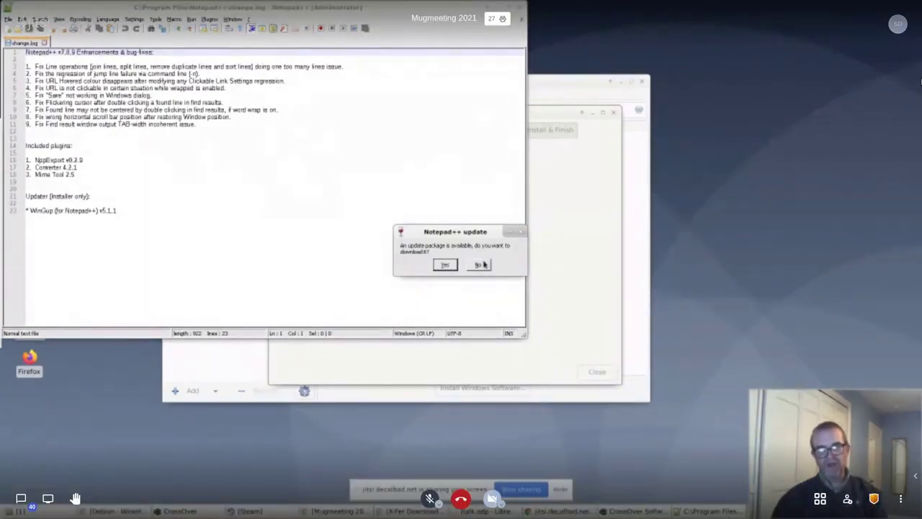
# Step: Decline the Notepad++ update, reposition its window and add the line "They love this editor." above the first line of change.log
pyautogui.click(480, 265)
pyautogui.moveTo(346, 13); pyautogui.dragTo(394, 64)
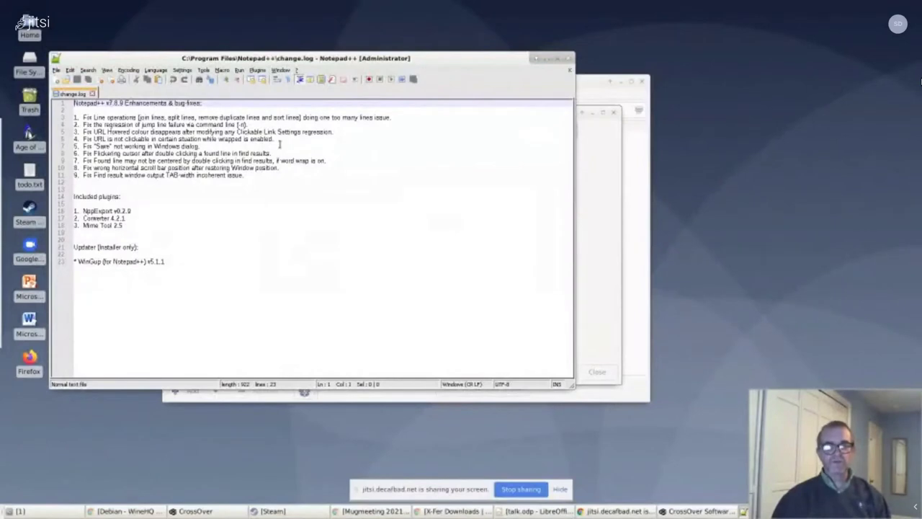
pyautogui.press('Return')
pyautogui.press('Up')
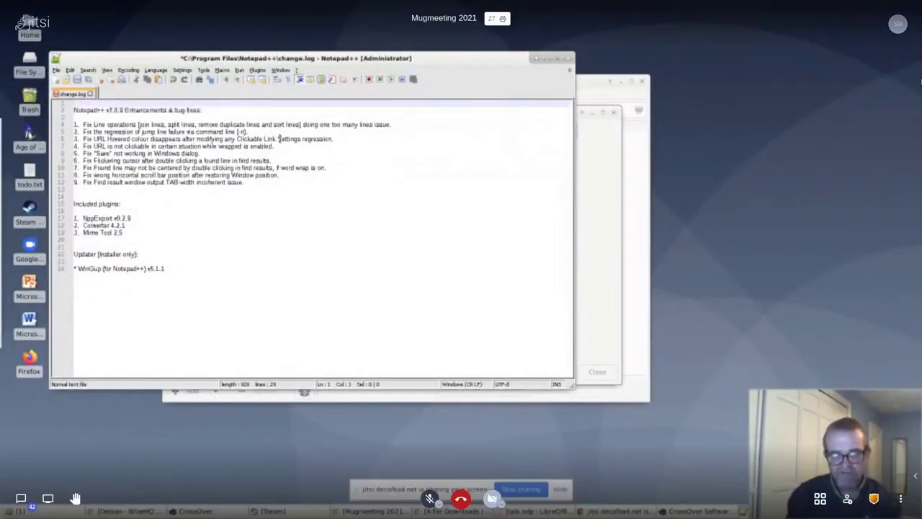
pyautogui.write('They love ')
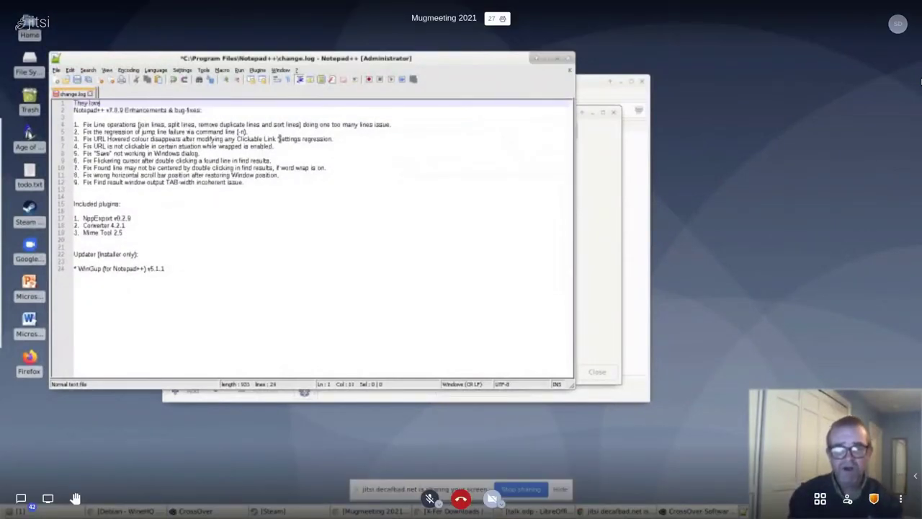
pyautogui.write('this edit!')
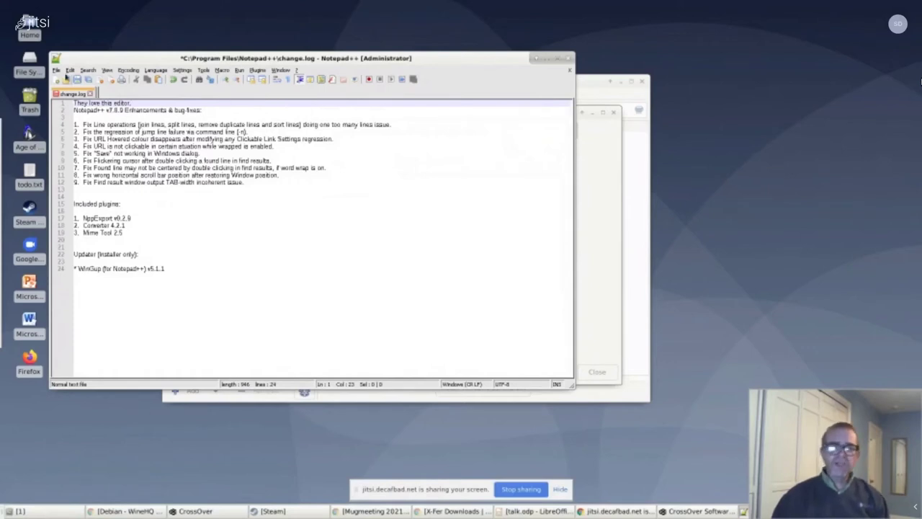
pyautogui.click(57, 70)
pyautogui.click(65, 87)
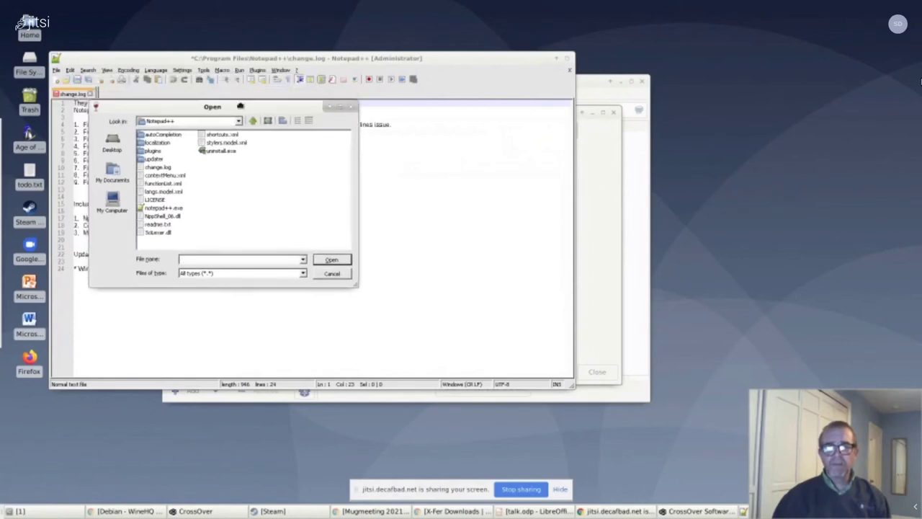
pyautogui.click(317, 277)
# Step: Examine the folder tree and the My Computer drives offered for saving change.log under another location, and cancel the save
pyautogui.click(56, 71)
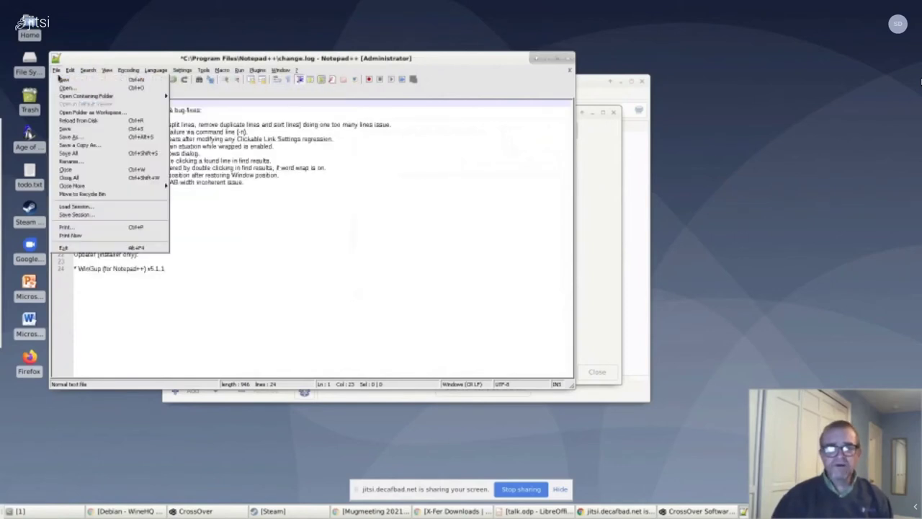
pyautogui.click(72, 138)
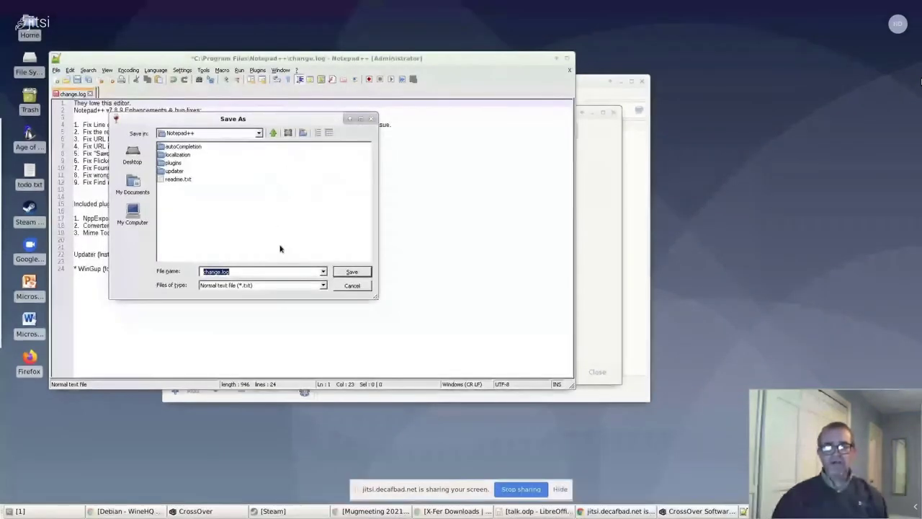
pyautogui.click(259, 134)
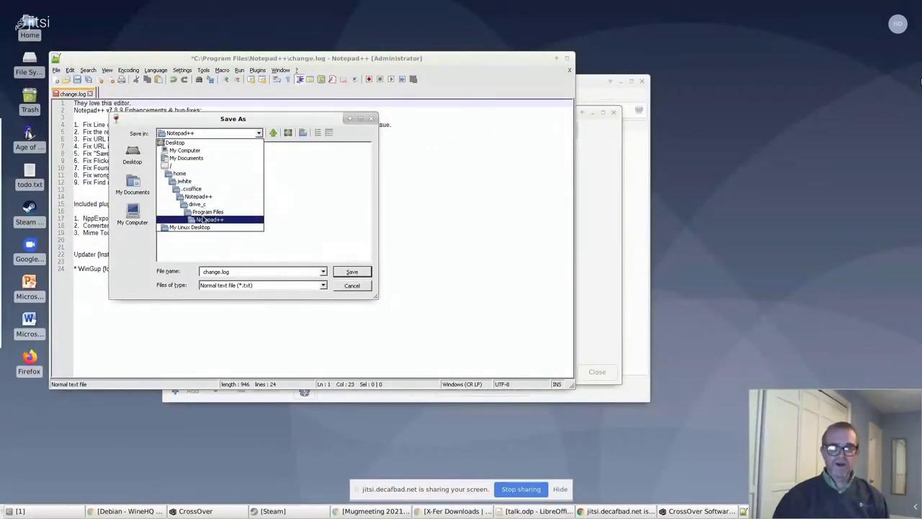
pyautogui.click(189, 151)
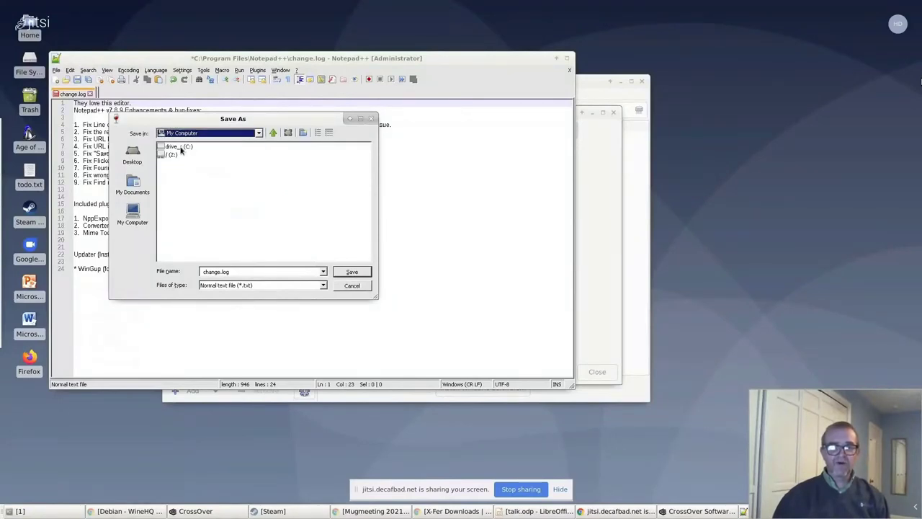
pyautogui.click(174, 155)
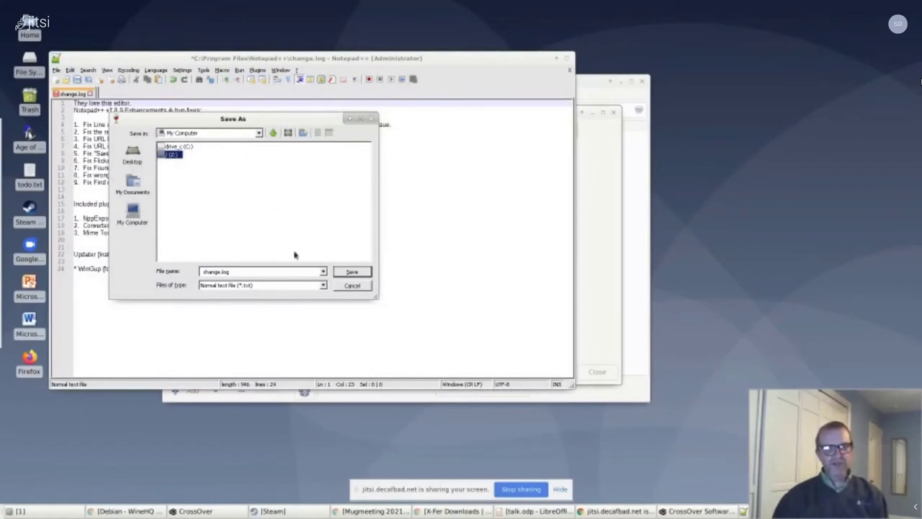
pyautogui.click(352, 286)
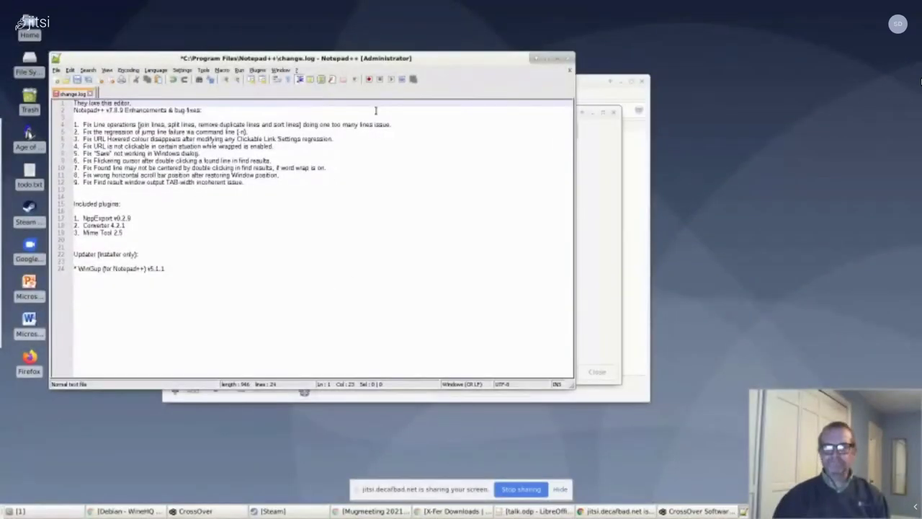
# Step: Close Notepad++ and the finished software installer, and display the contents of the Notepad++ bottle
pyautogui.click(568, 58)
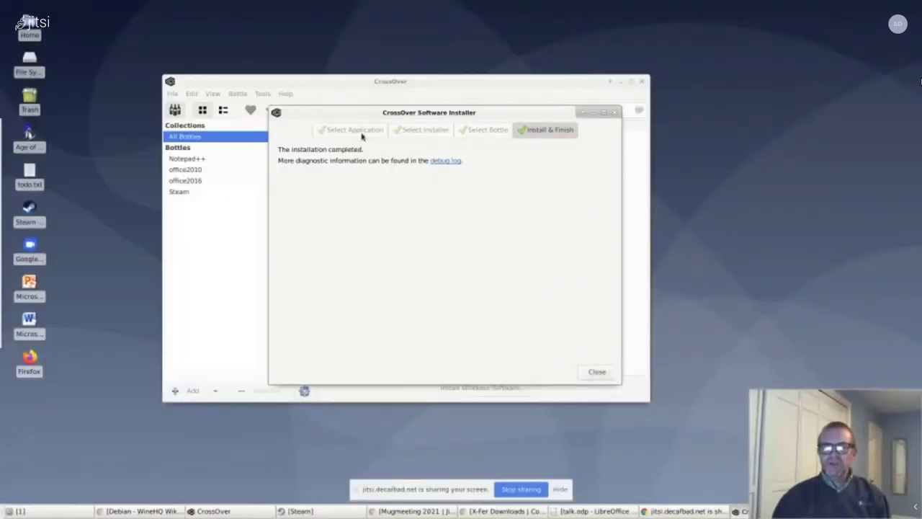
pyautogui.click(599, 373)
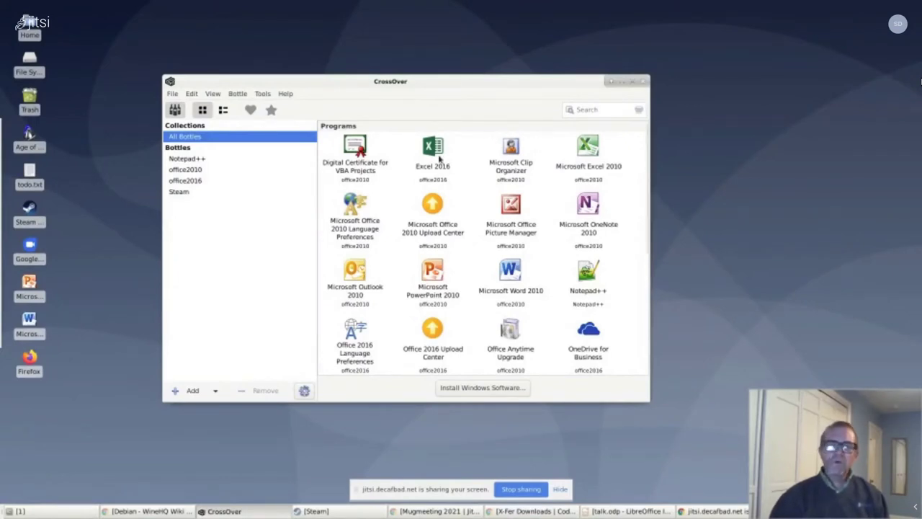
pyautogui.click(226, 160)
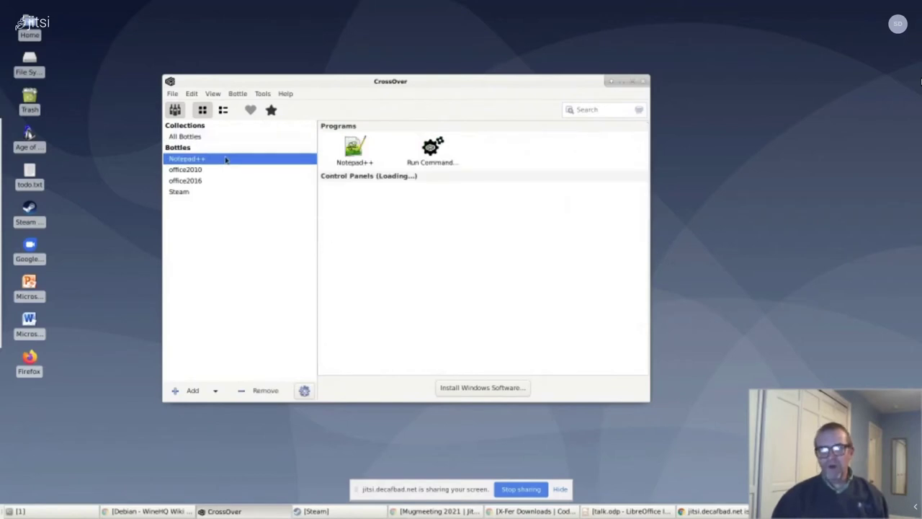
# Step: Start creating a package from the Notepad++ bottle, choose deb as the package type, reposition the dialog, and cancel the package
pyautogui.rightClick(226, 159)
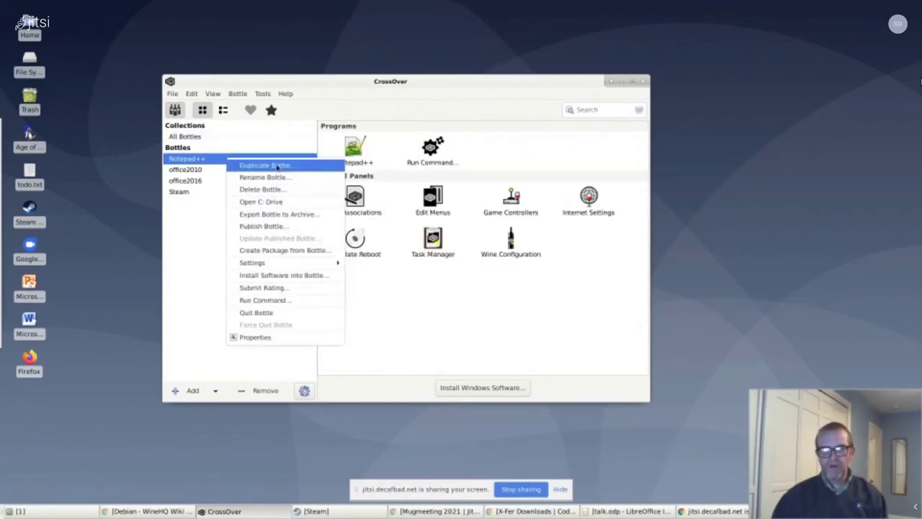
pyautogui.click(203, 226)
pyautogui.rightClick(229, 161)
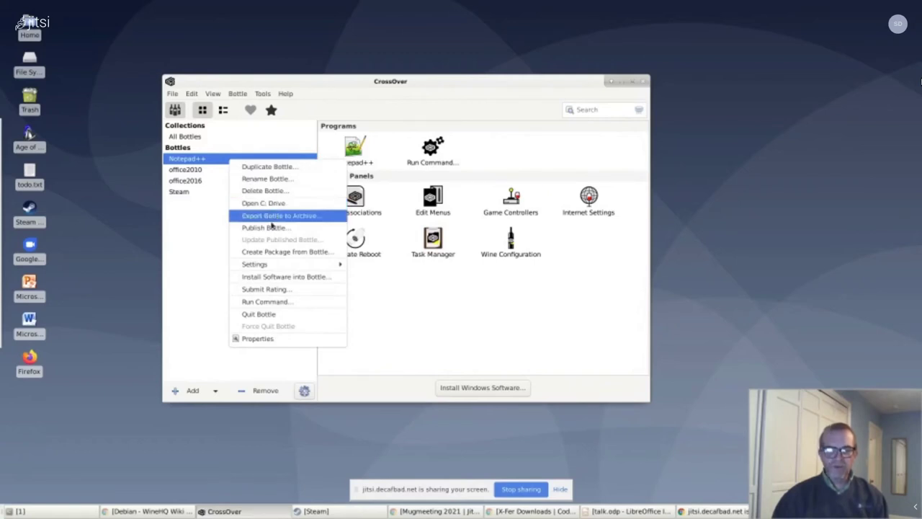
pyautogui.click(281, 252)
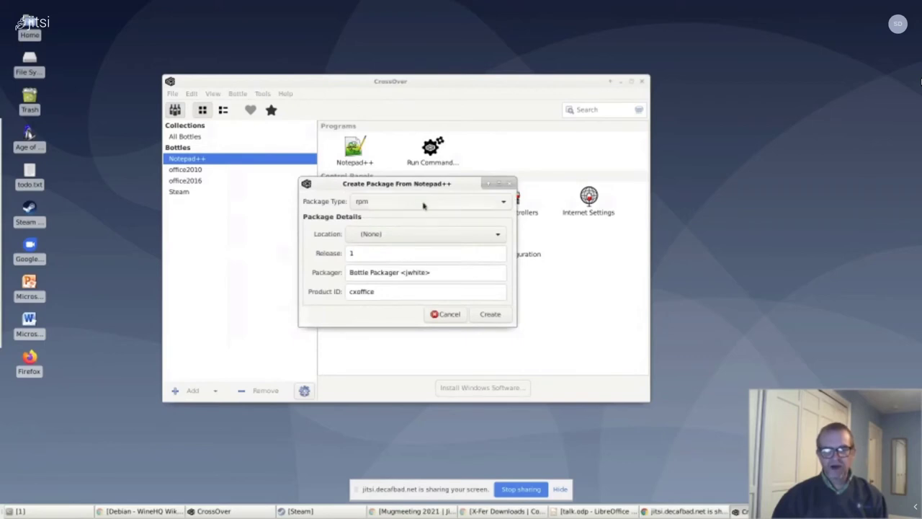
pyautogui.click(434, 205)
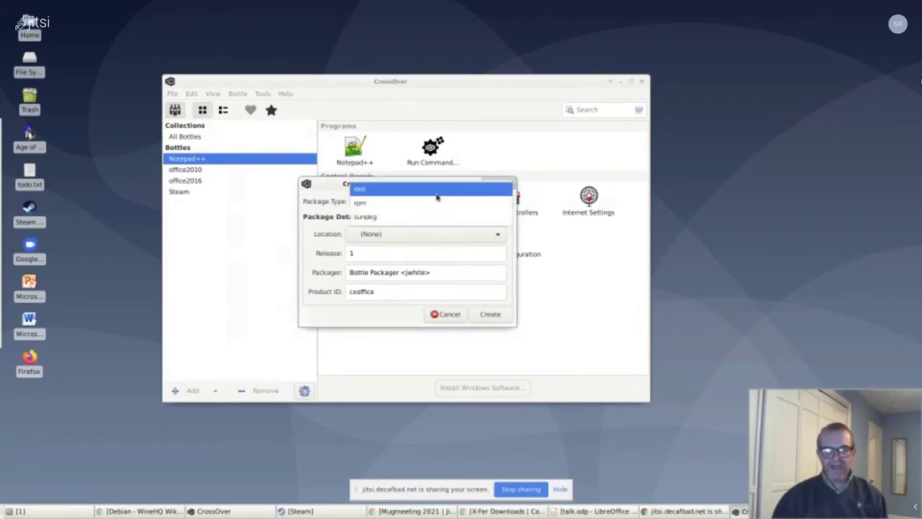
pyautogui.click(436, 197)
pyautogui.moveTo(438, 185); pyautogui.dragTo(523, 239)
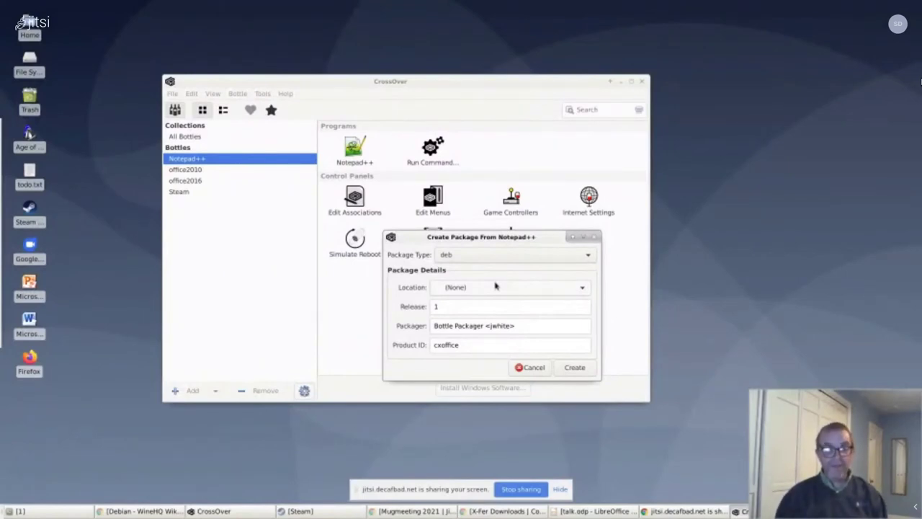
pyautogui.click(539, 370)
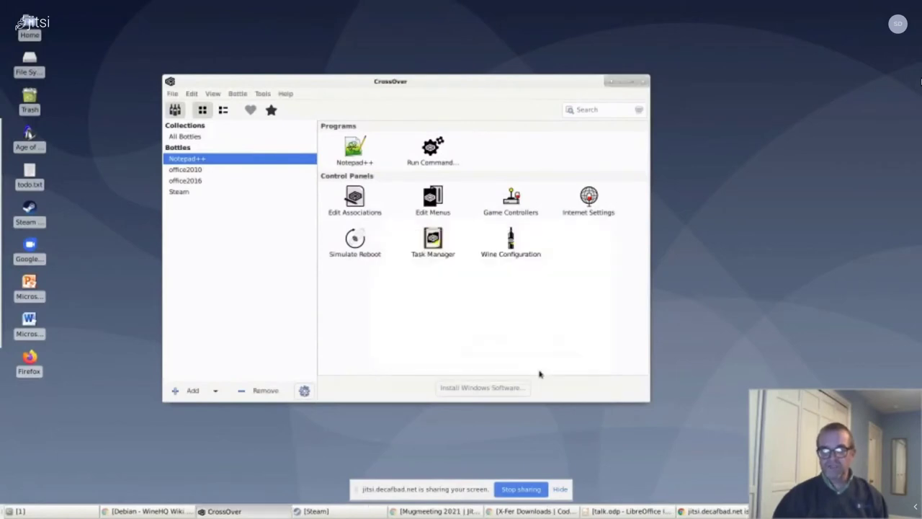
# Step: Examine the Windows Applications entries in the desktop's program launcher, including Notepad++, and dismiss the launcher
pyautogui.moveTo(3, 249)
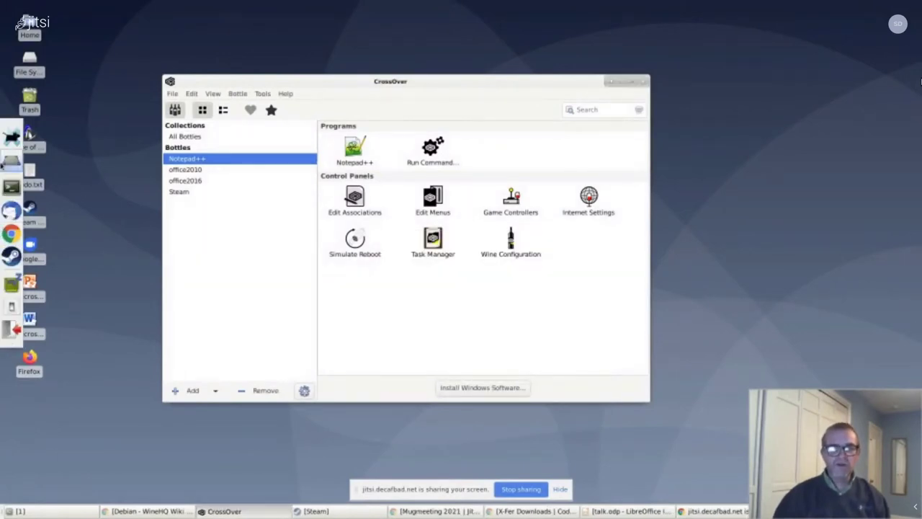
pyautogui.click(11, 137)
pyautogui.moveTo(91, 317)
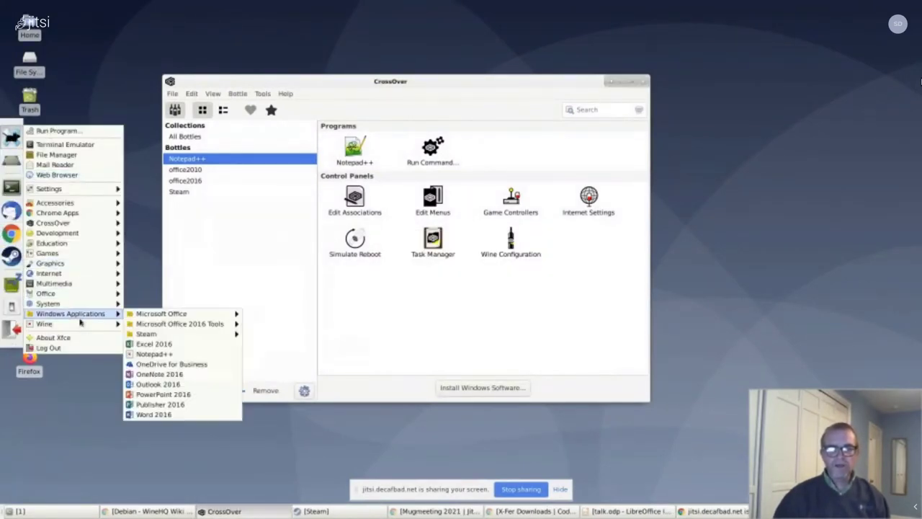
pyautogui.moveTo(140, 317)
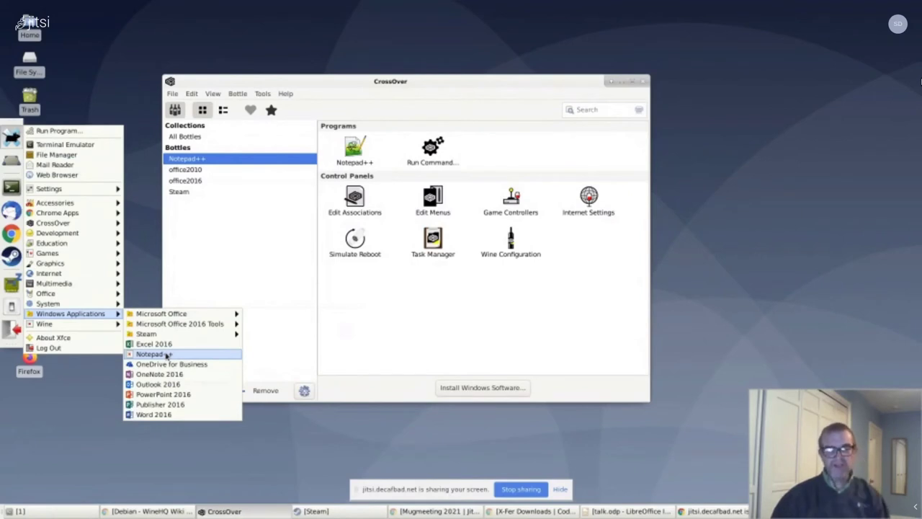
pyautogui.click(248, 241)
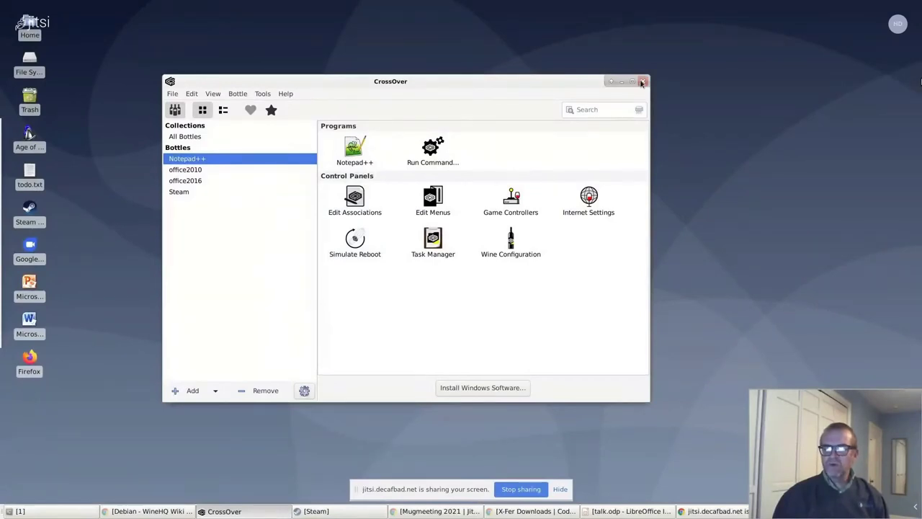
# Step: Switch to the terminal, change to the xfer/mug/ directory and list its files
pyautogui.click(29, 511)
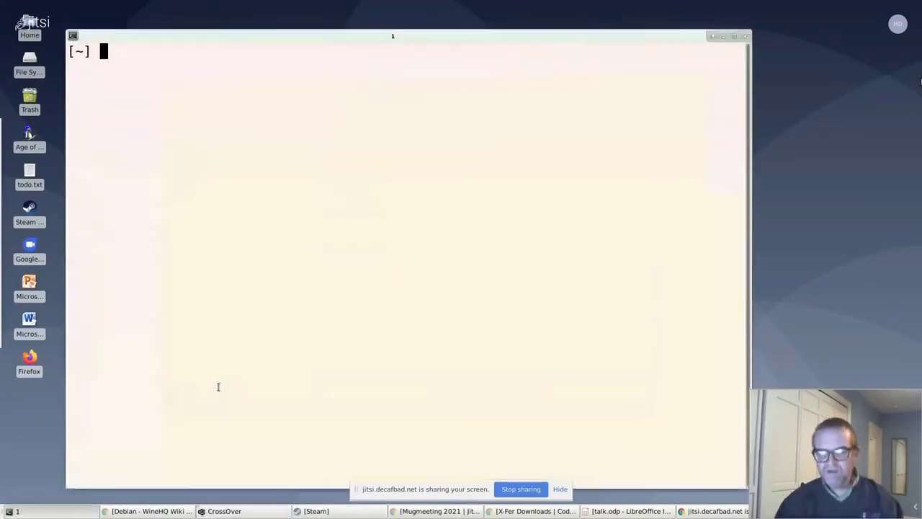
pyautogui.write('c')
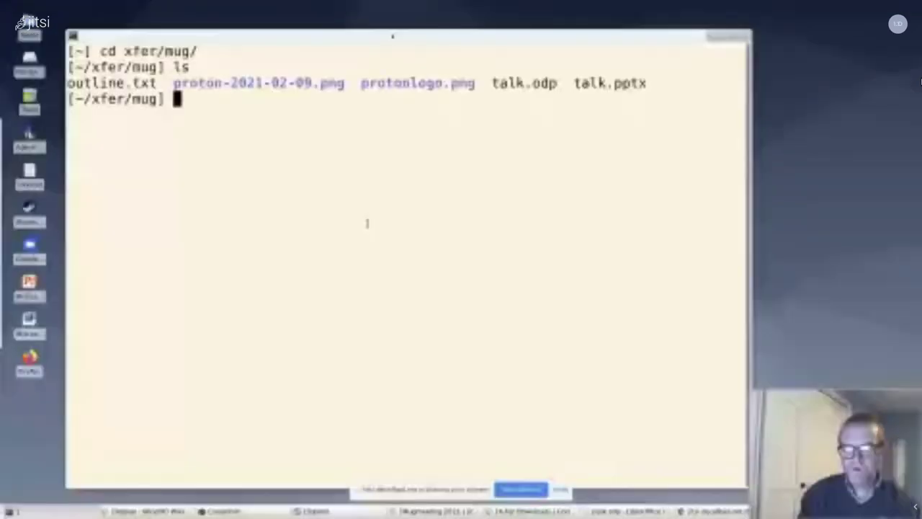
# Step: Open talk.pptx with powerpnt as a background process from the terminal
pyautogui.write('pow')
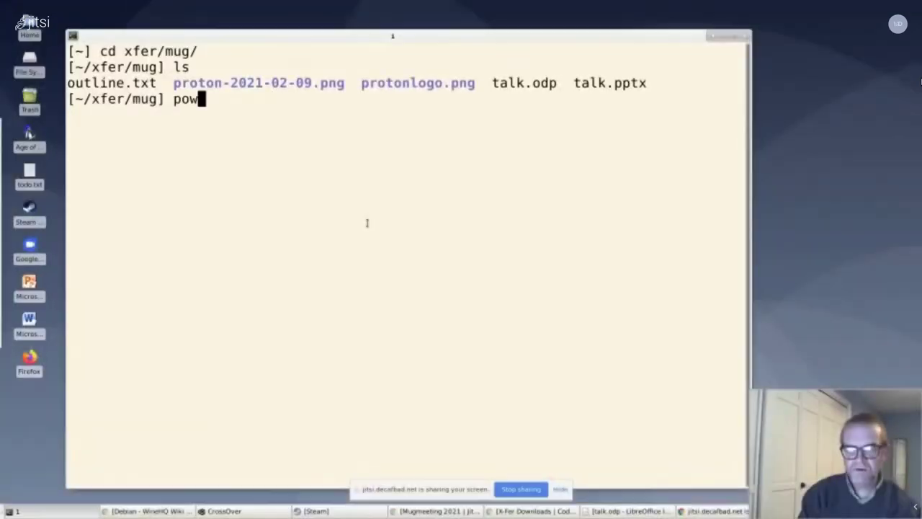
pyautogui.write('erpnt ')
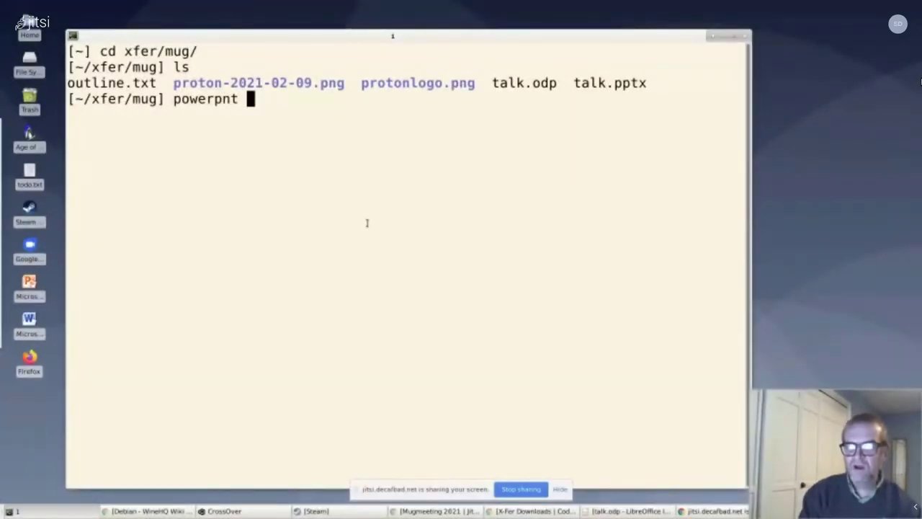
pyautogui.write('t')
pyautogui.press('Tab')
pyautogui.write('p')
pyautogui.press('Tab')
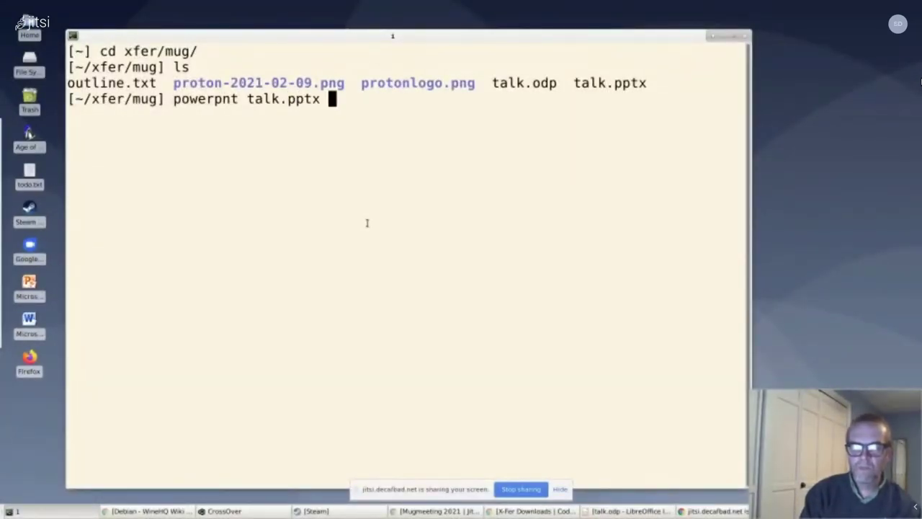
pyautogui.write('&')
pyautogui.press('Return')
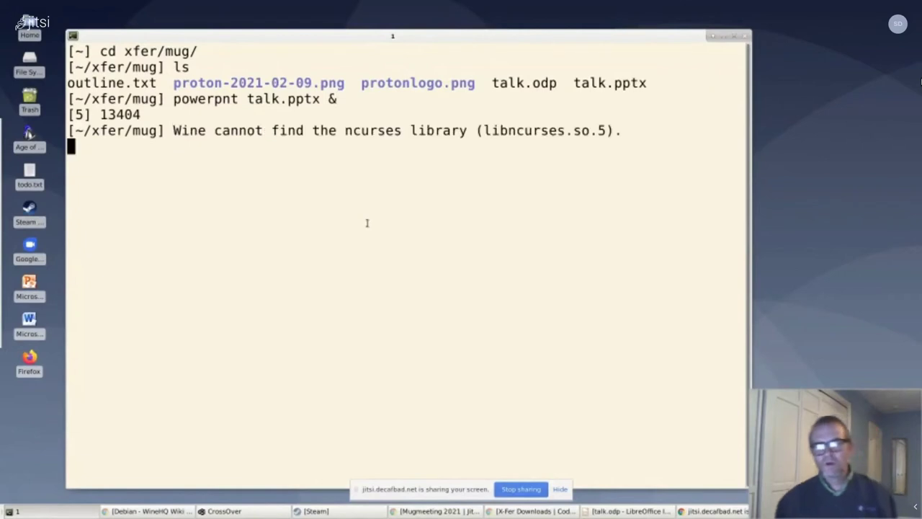